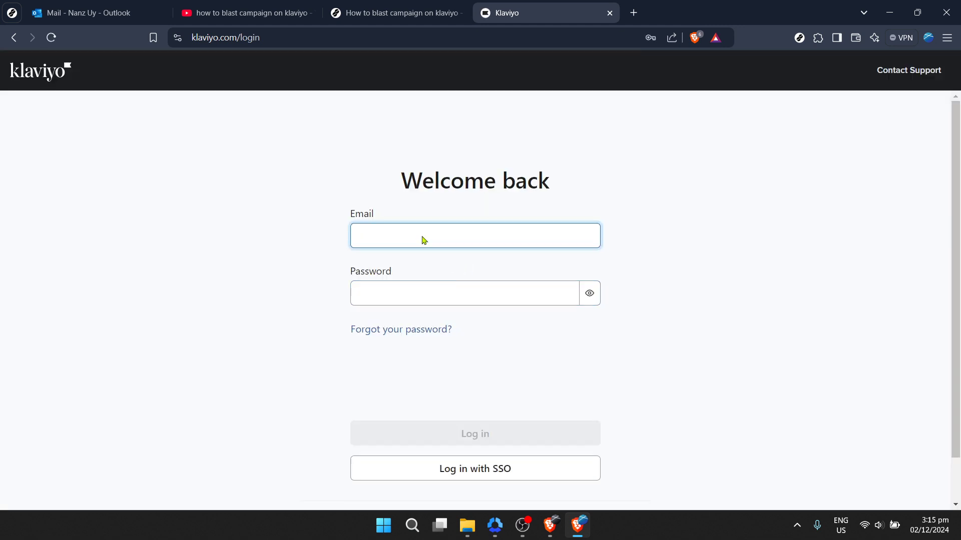
Log in to Klaviyo with the saved account details after ticking the reCAPTCHA check
left_click(422, 235)
left_click(480, 267)
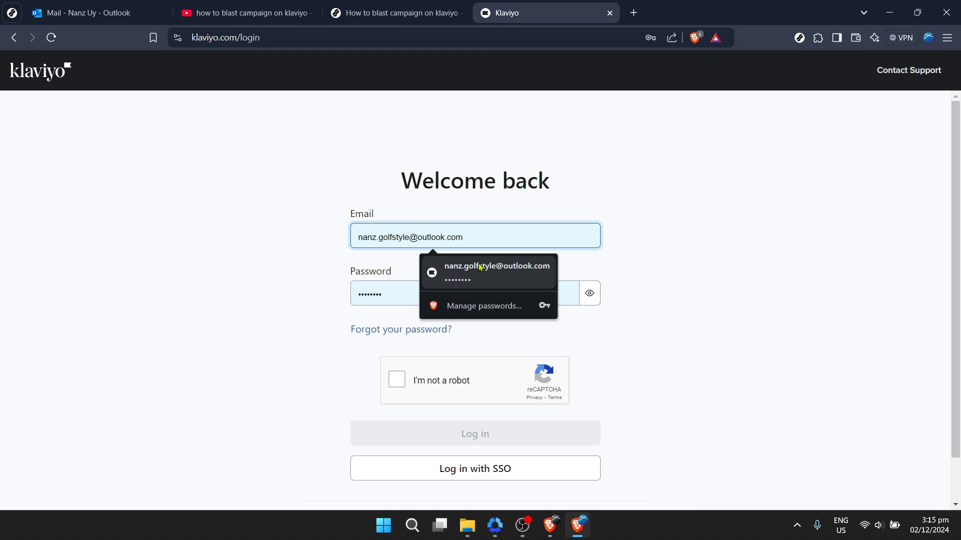
left_click(473, 267)
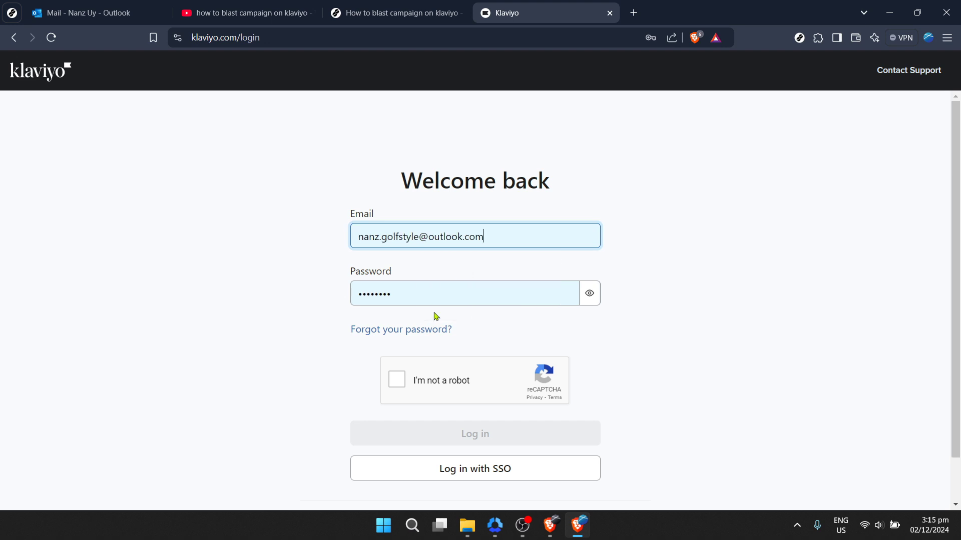
left_click(398, 380)
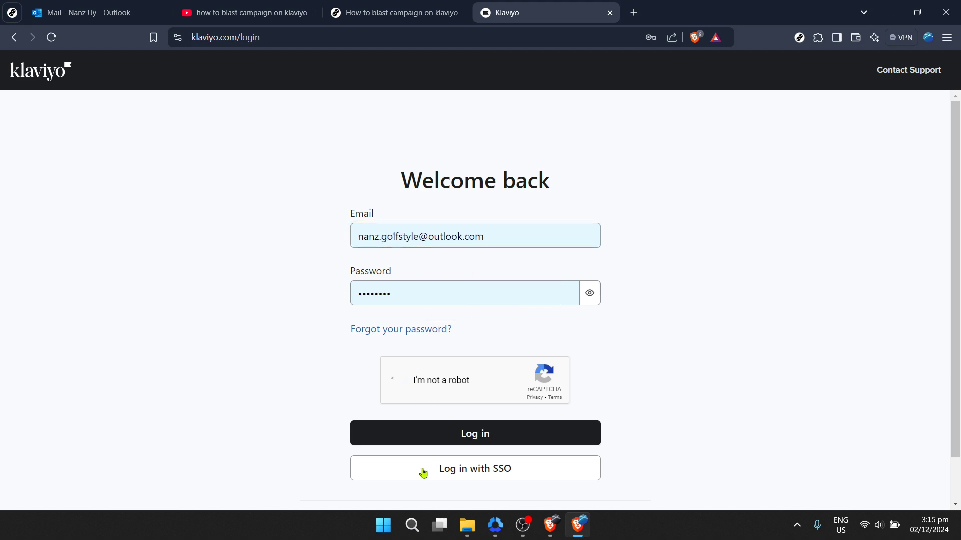
left_click(445, 441)
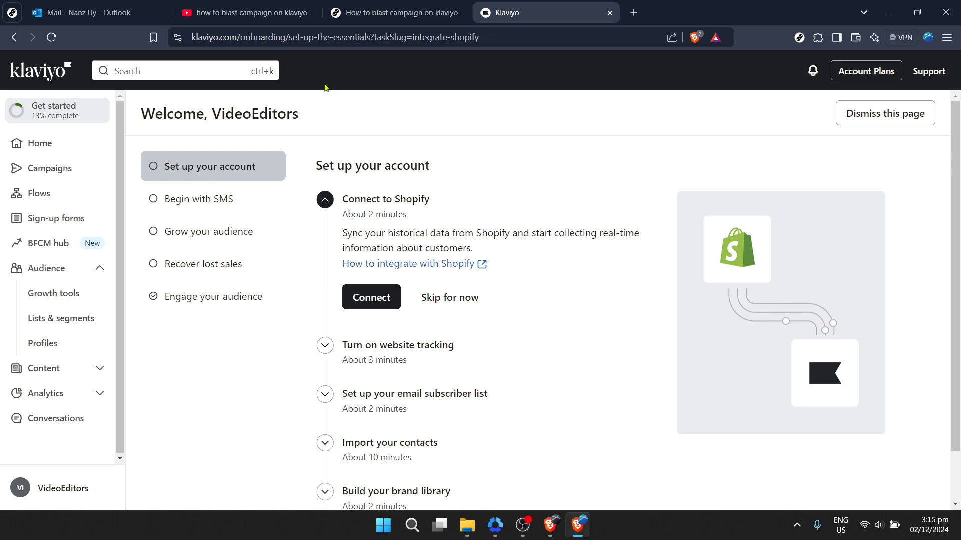
Close the Outlook tab, go to Campaigns and start creating a new campaign
left_click(161, 13)
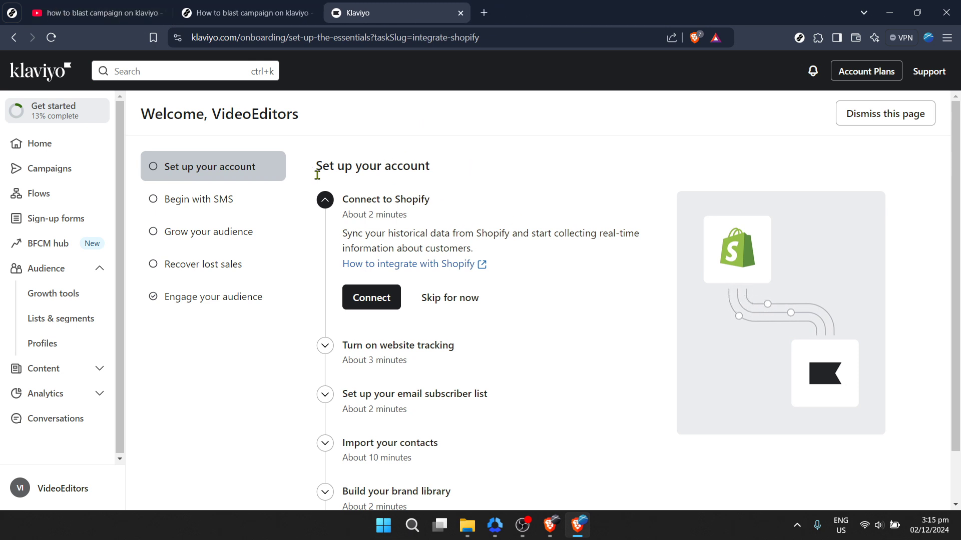
left_click(80, 168)
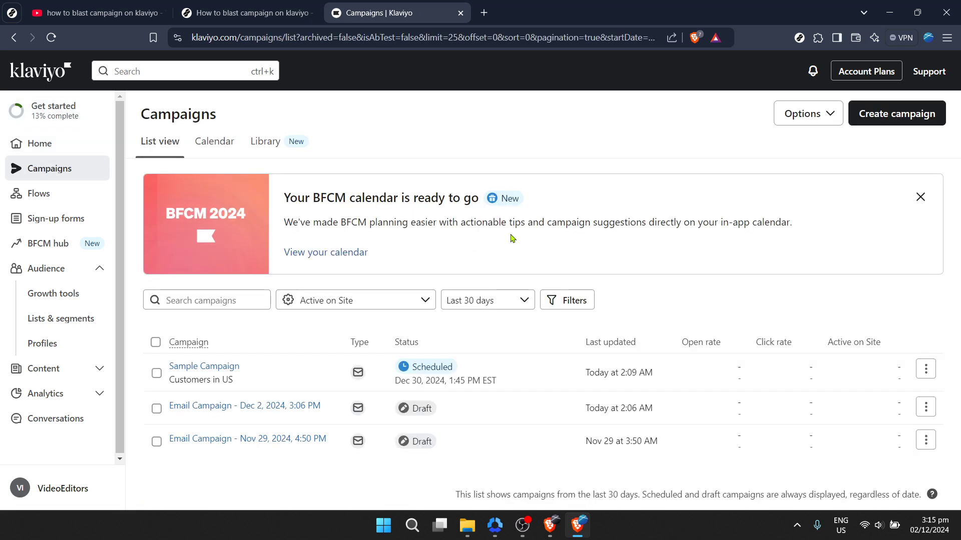
left_click(884, 123)
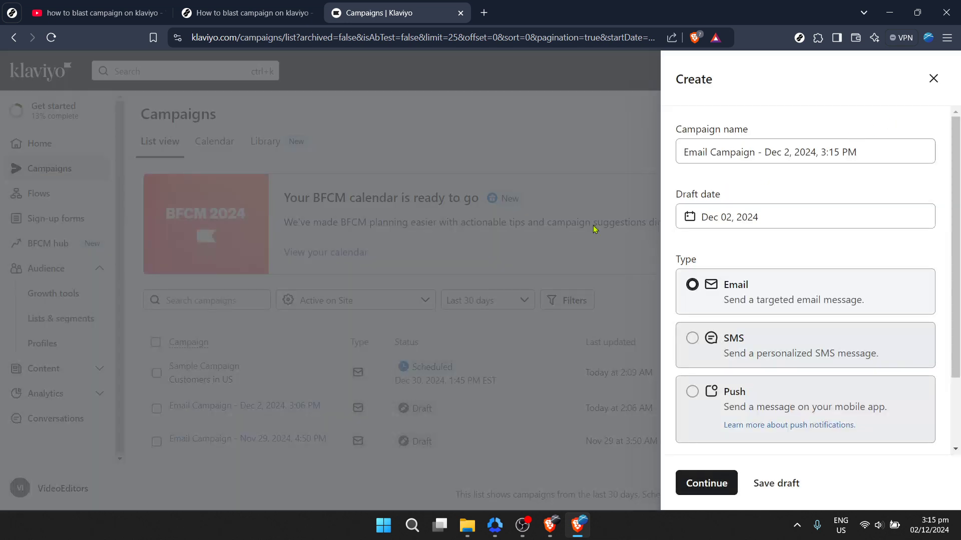
Replace the default campaign name with 'Sample campaign'
left_click(738, 152)
key("ctrl+a")
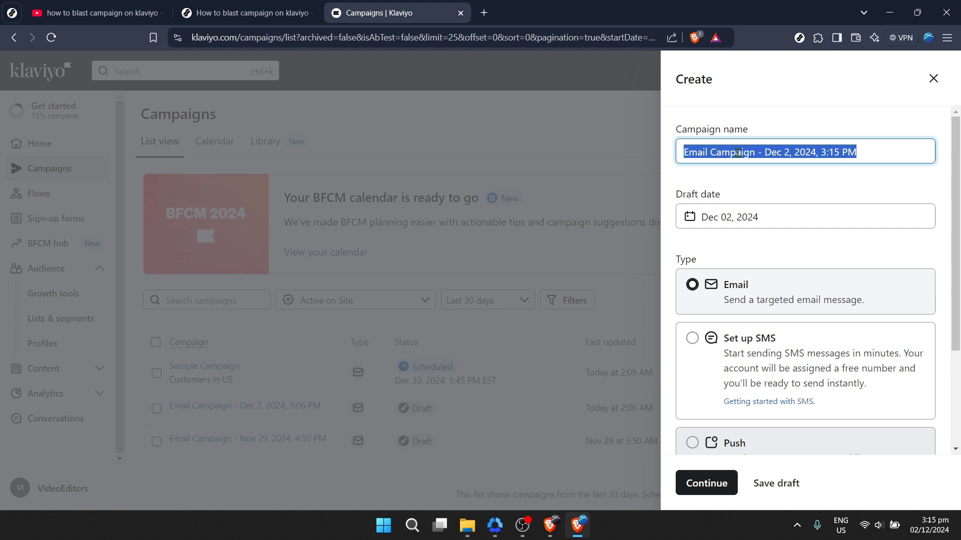
type("s")
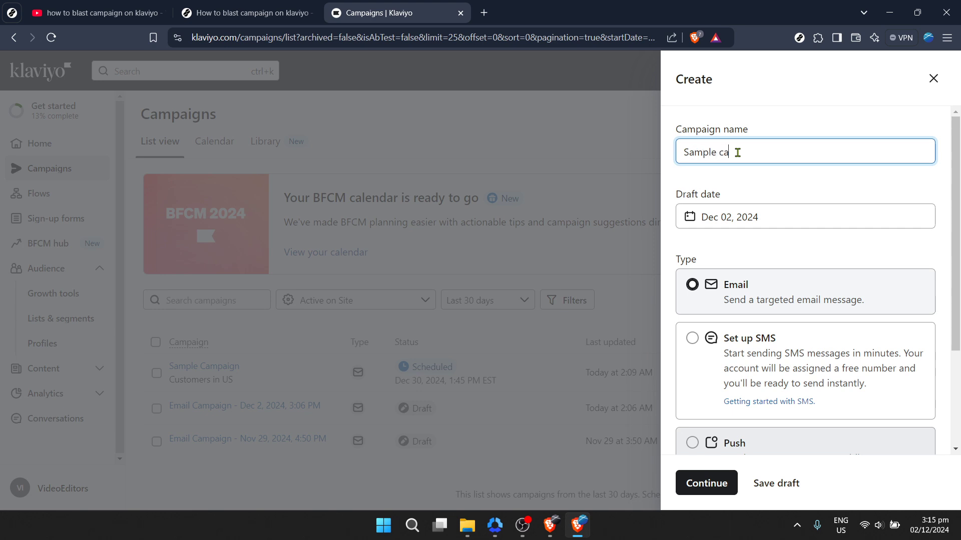
type("ample campaign")
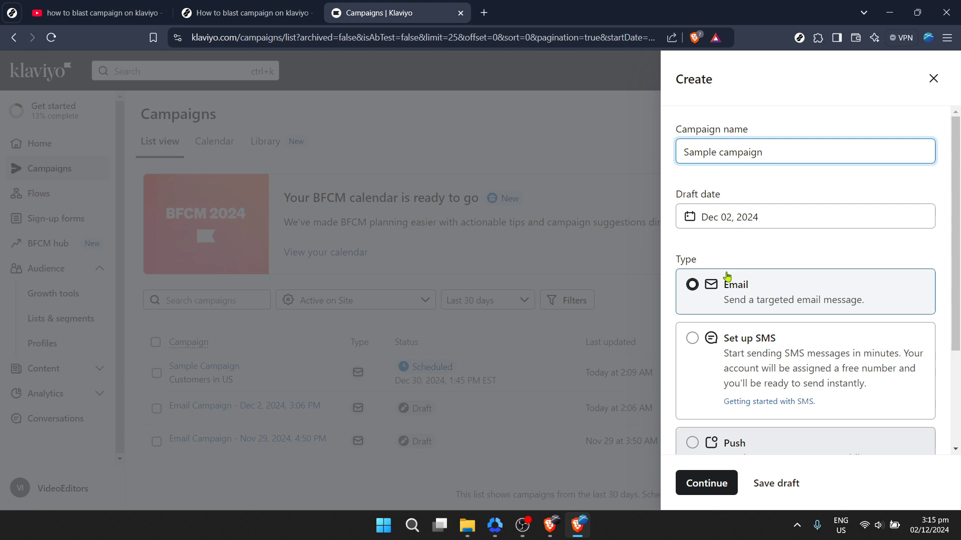
Keep draft date Dec 02, 2024, type Email and no tags, then continue
left_click(794, 218)
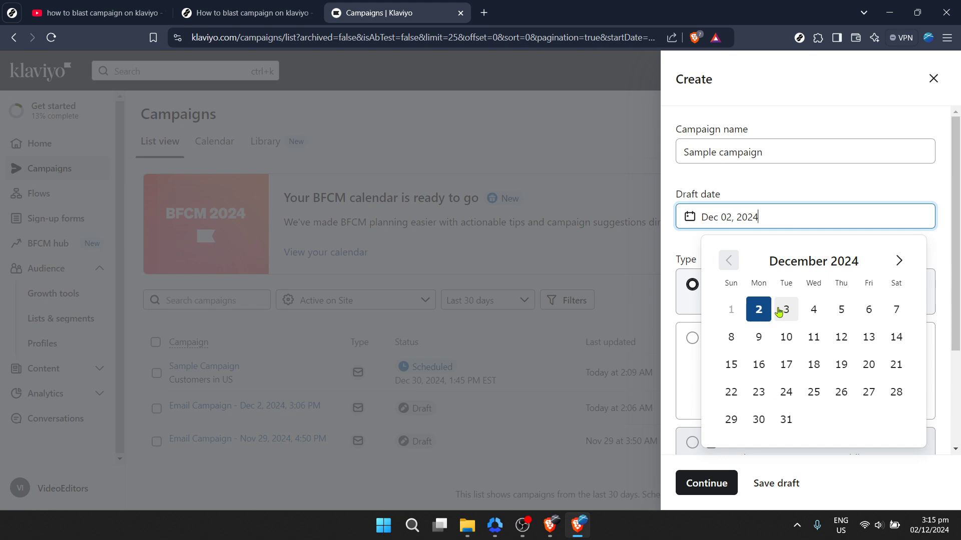
left_click(758, 309)
scroll(730, 205, "down", 3)
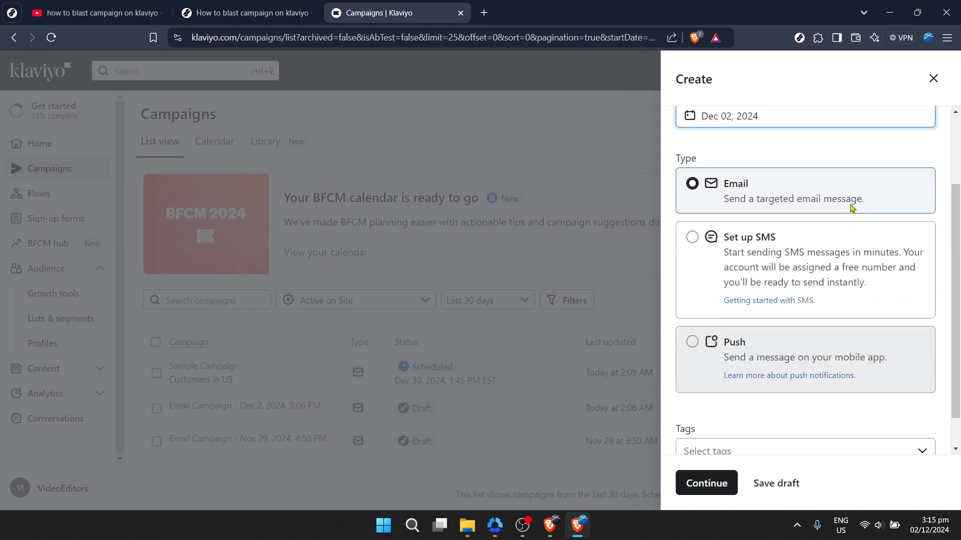
left_click(734, 217)
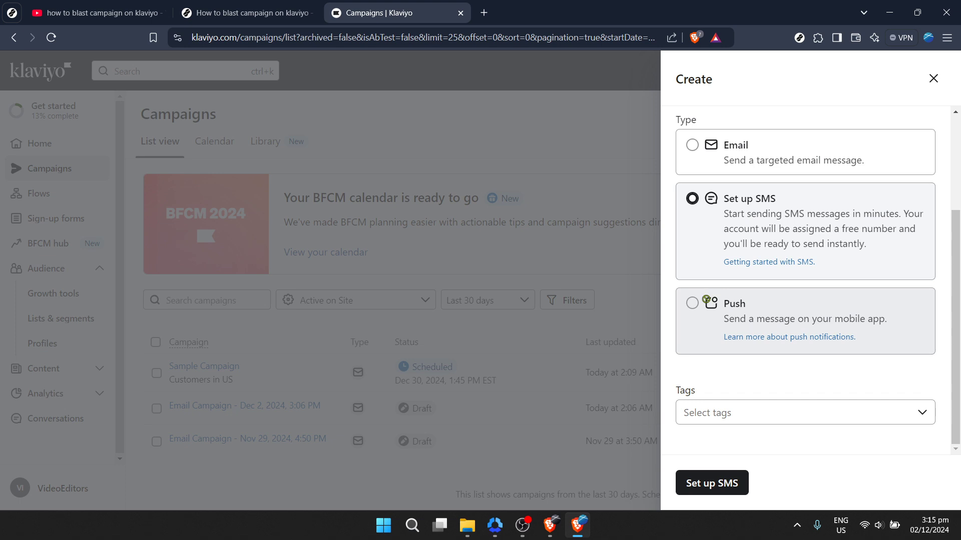
left_click(703, 146)
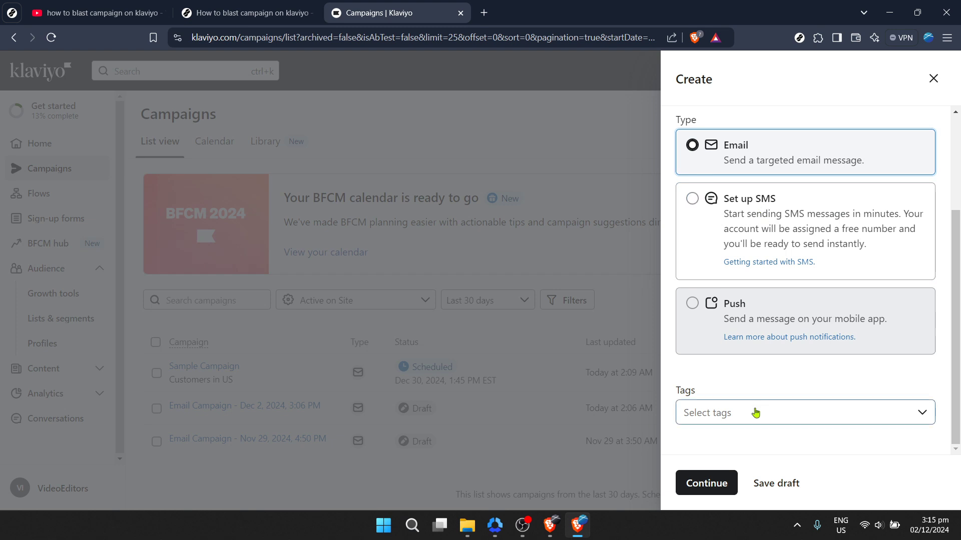
left_click(738, 422)
left_click(740, 419)
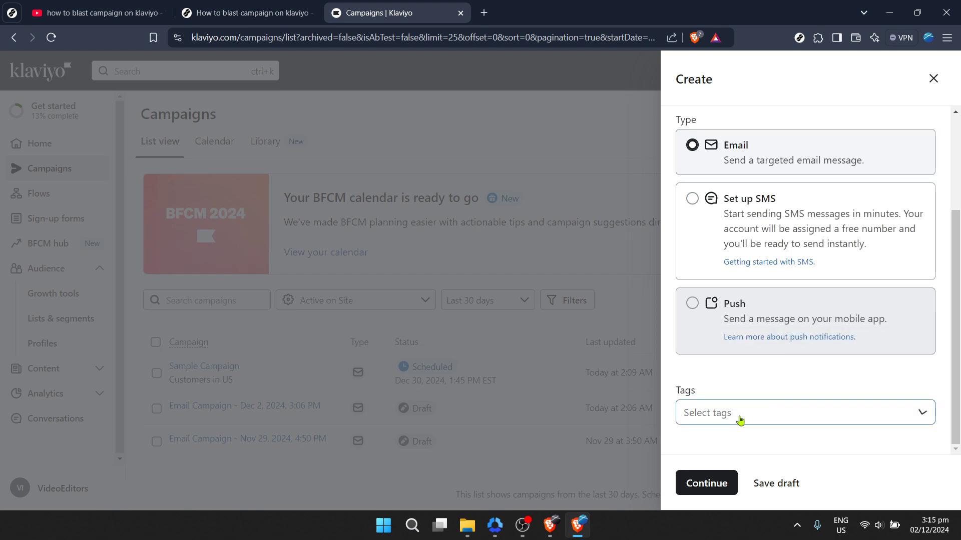
left_click(727, 476)
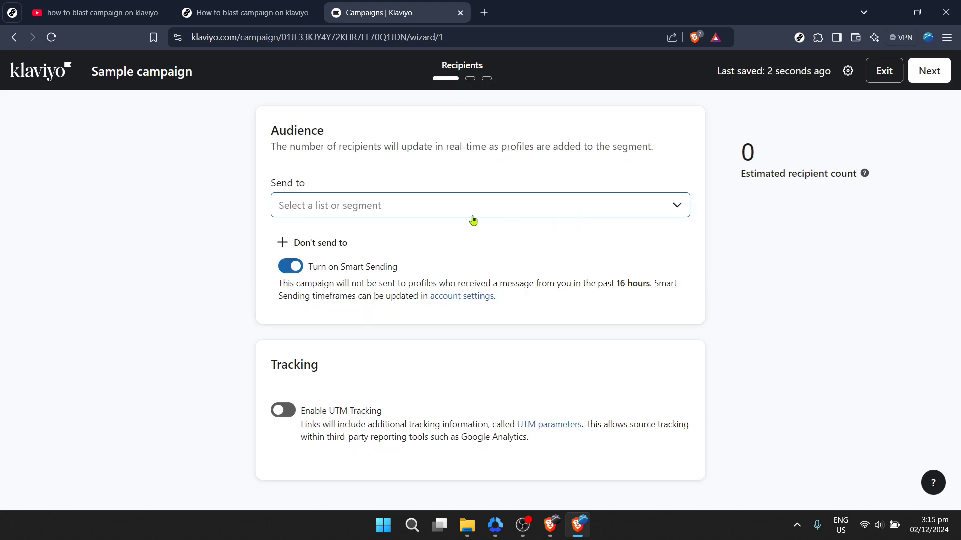
Choose the Sample (1) list as the audience and continue to the message
left_click(410, 214)
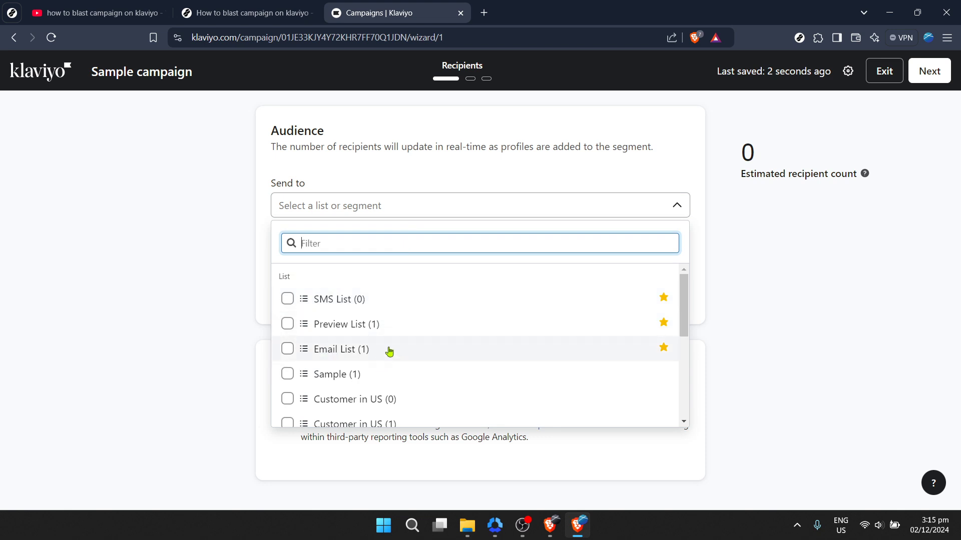
scroll(392, 350, "down", 3)
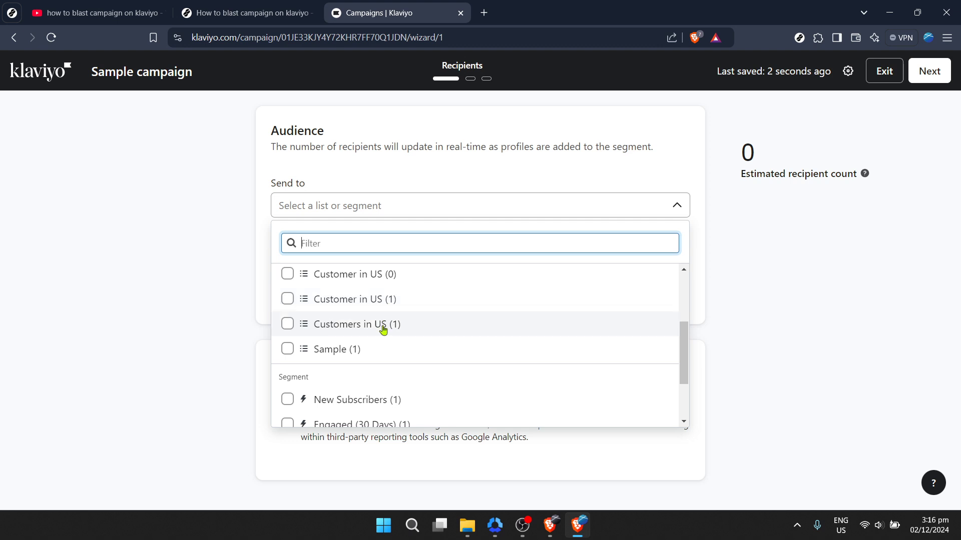
left_click(357, 350)
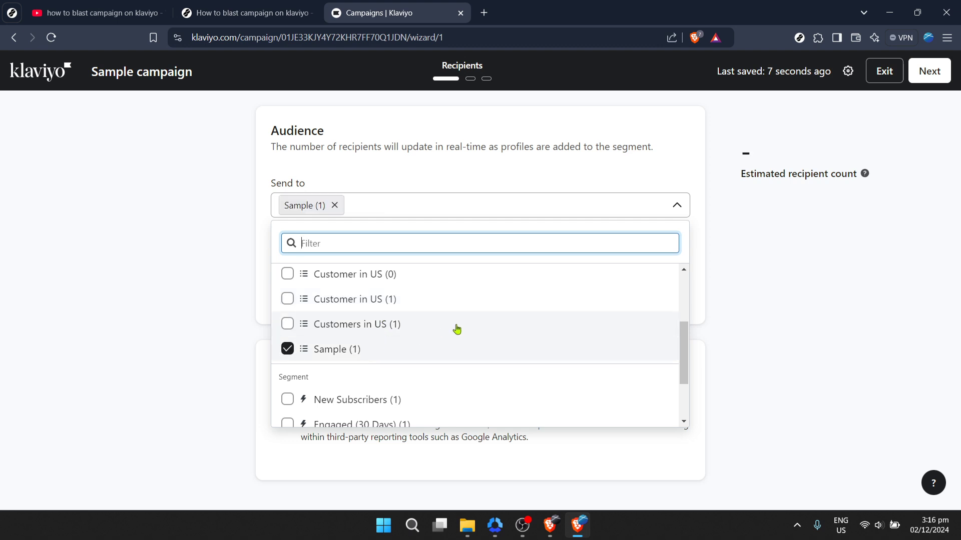
left_click(773, 249)
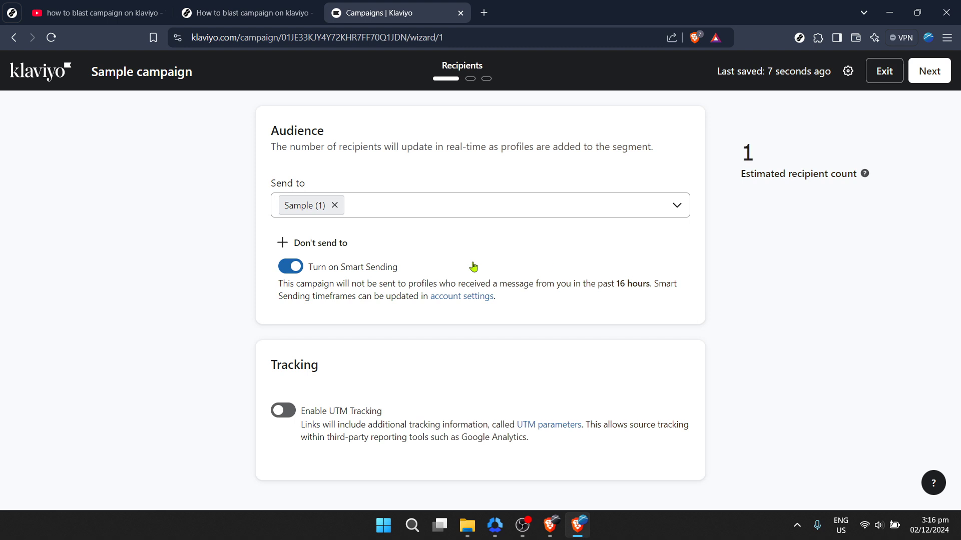
left_click(929, 73)
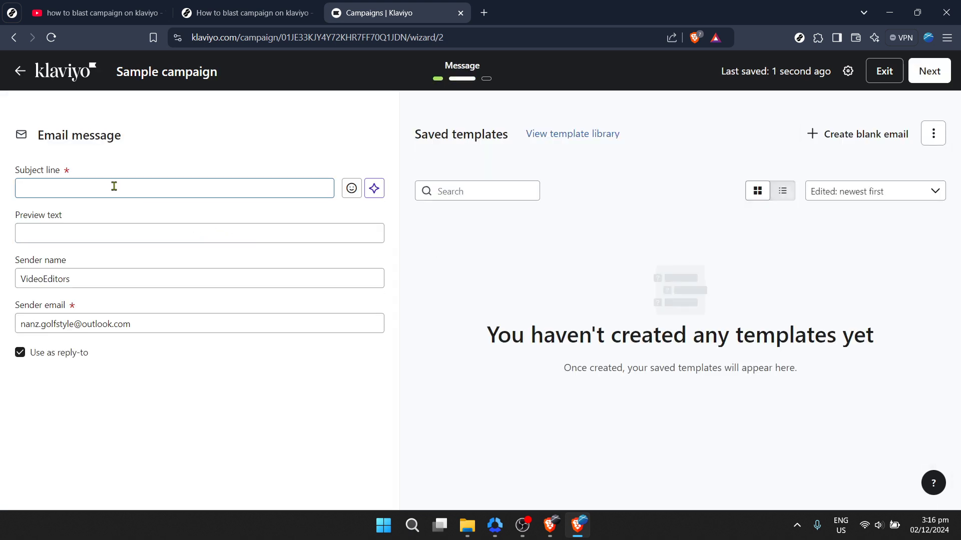
Enter 'Sample campaign' as the email subject line
left_click(112, 186)
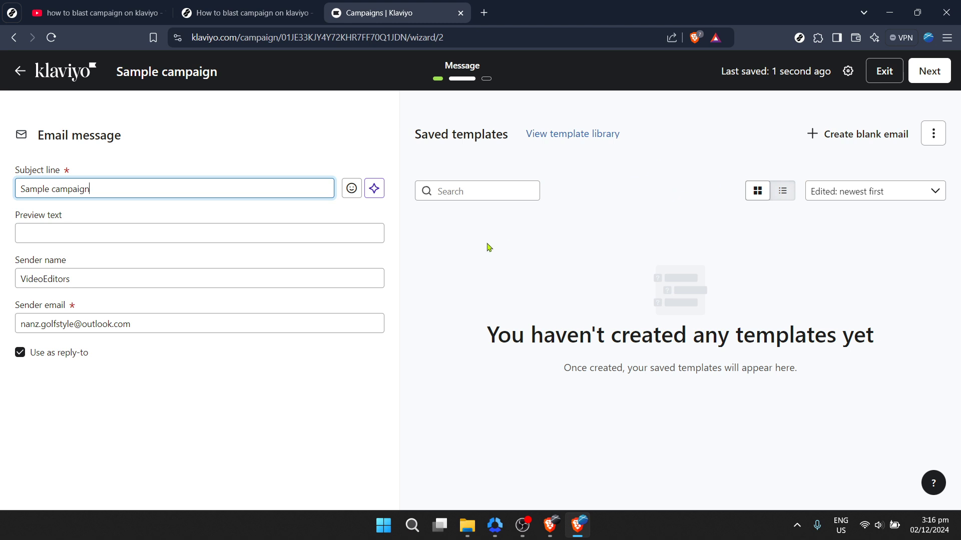
left_click(212, 237)
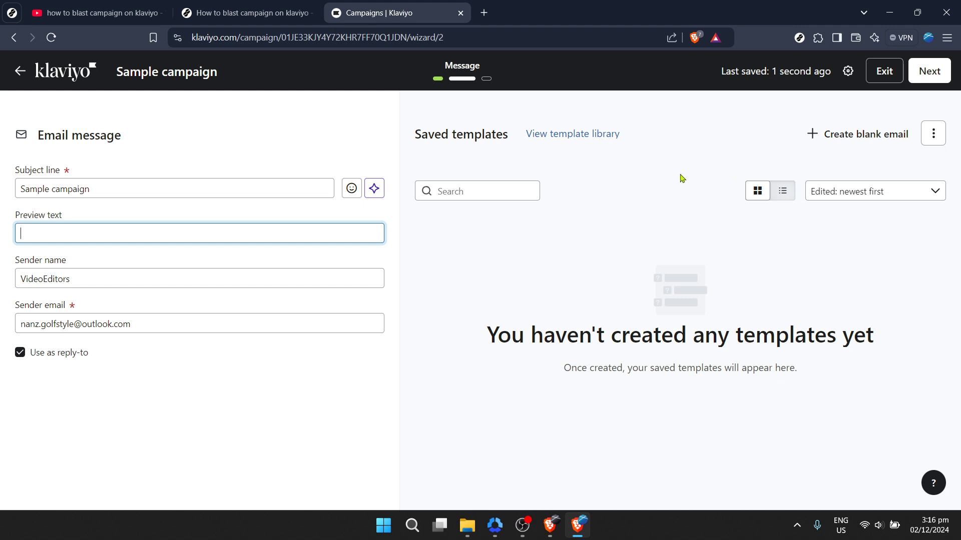
Create a blank email design and return to the message settings
left_click(838, 145)
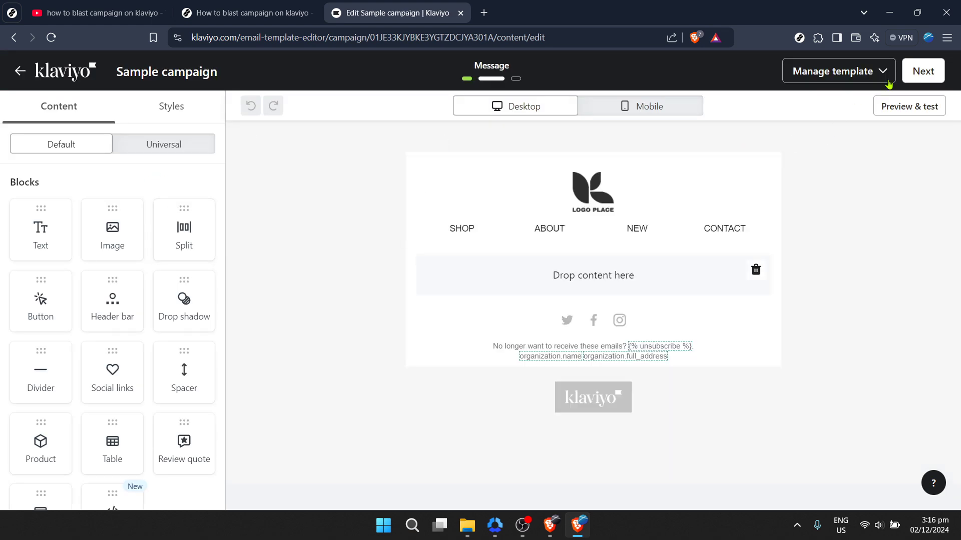
left_click(917, 73)
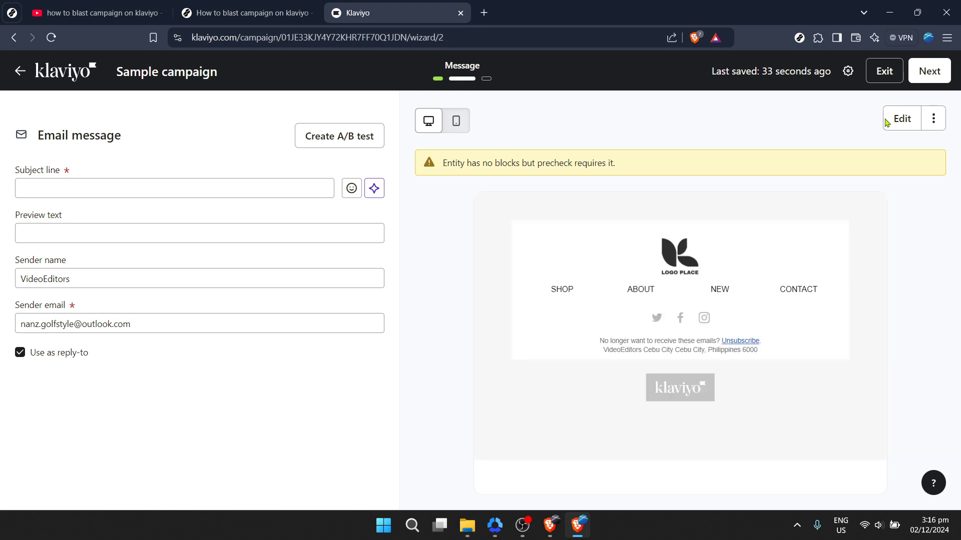
Fill the flagged subject line with 'Sample' and continue to the Review step
left_click(934, 82)
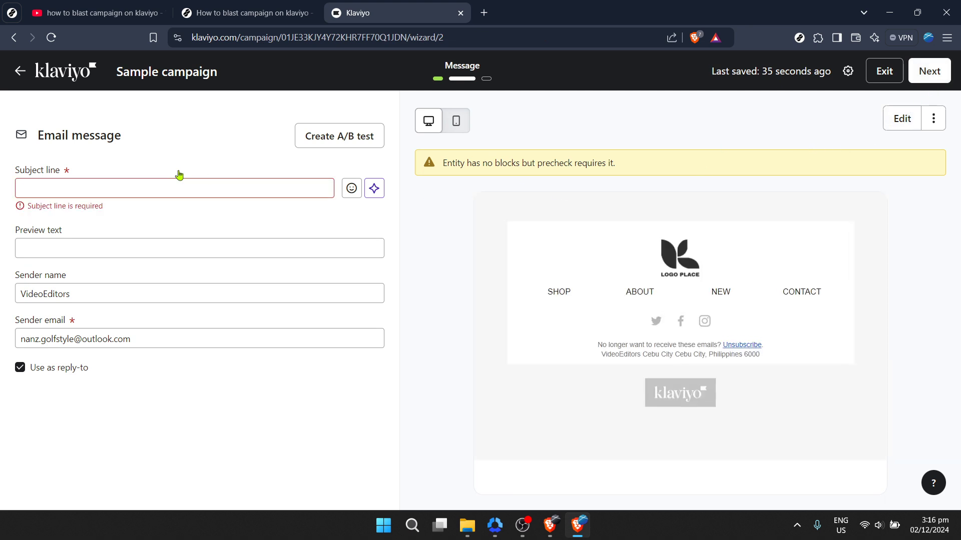
left_click(106, 182)
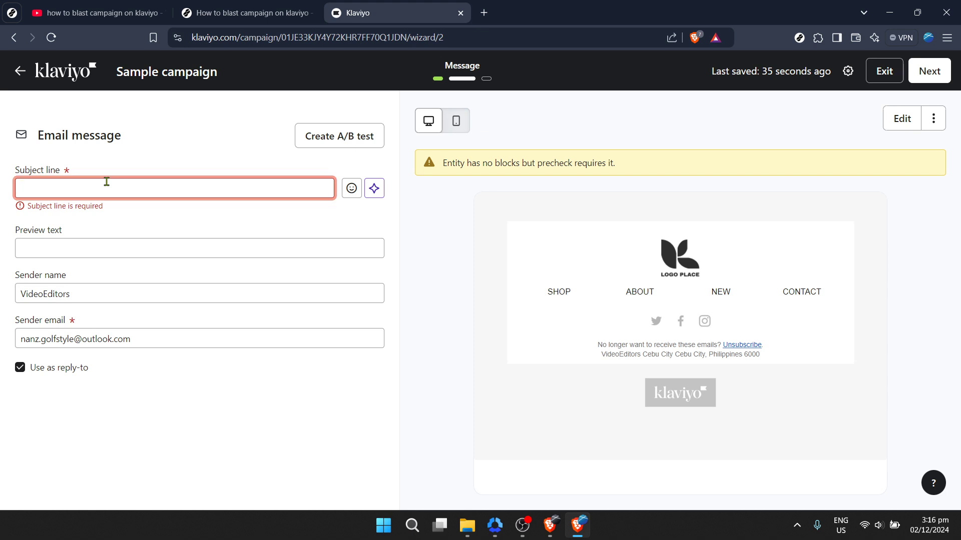
type("Sample")
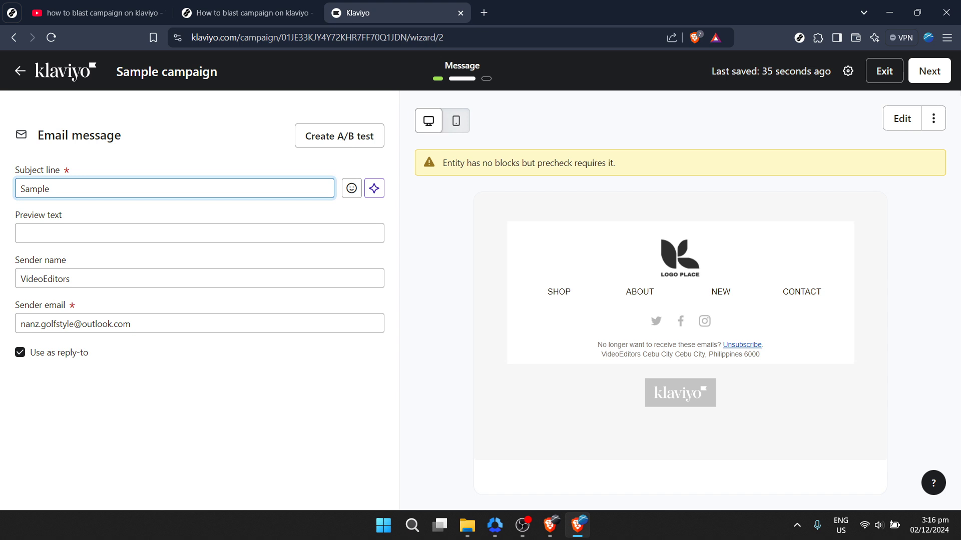
left_click(928, 71)
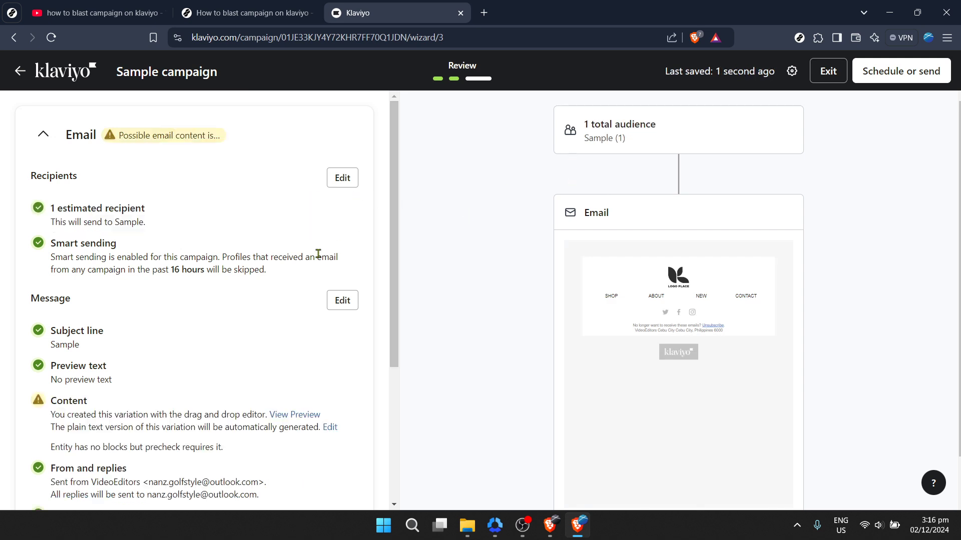
Schedule a fixed send at 2:30 AM US/Eastern, leaving Determine recipients off
scroll(308, 269, "down", 4)
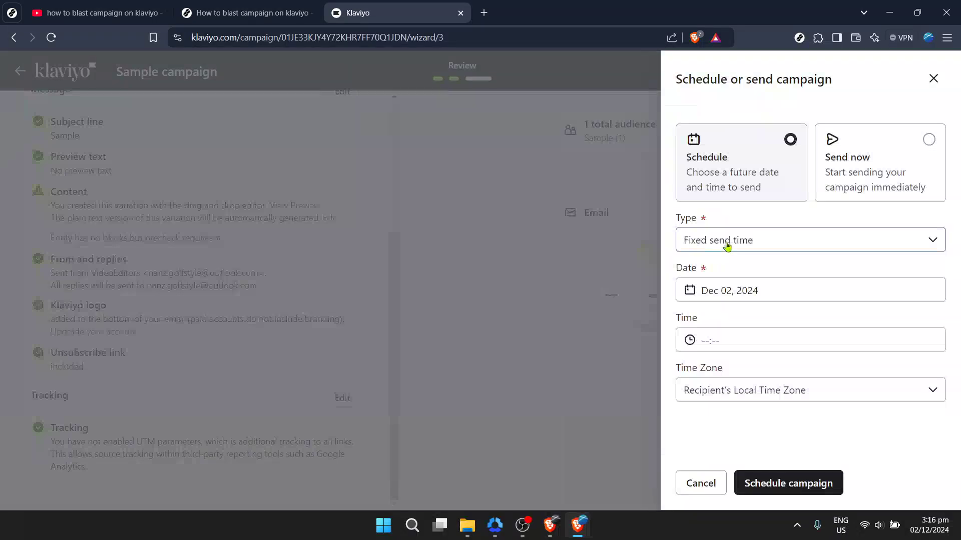
left_click(727, 245)
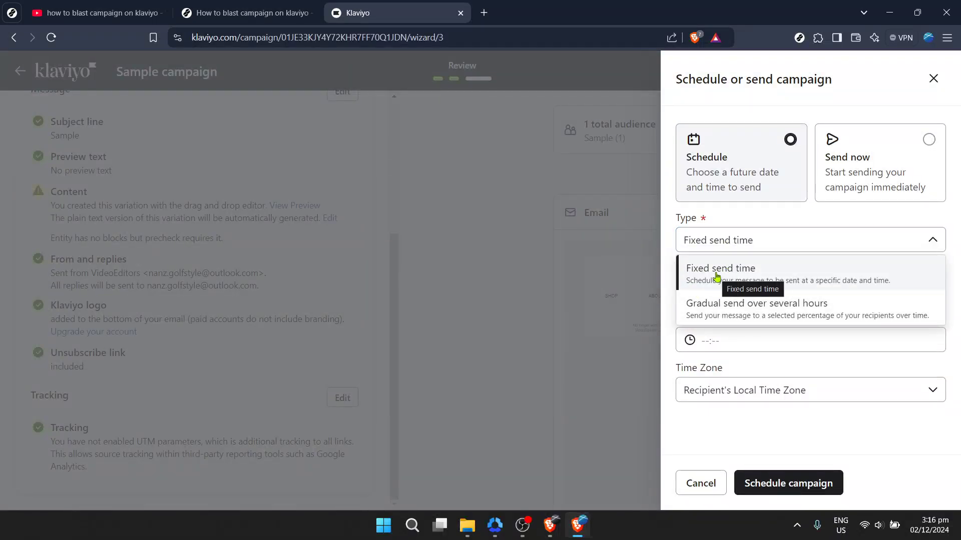
left_click(716, 277)
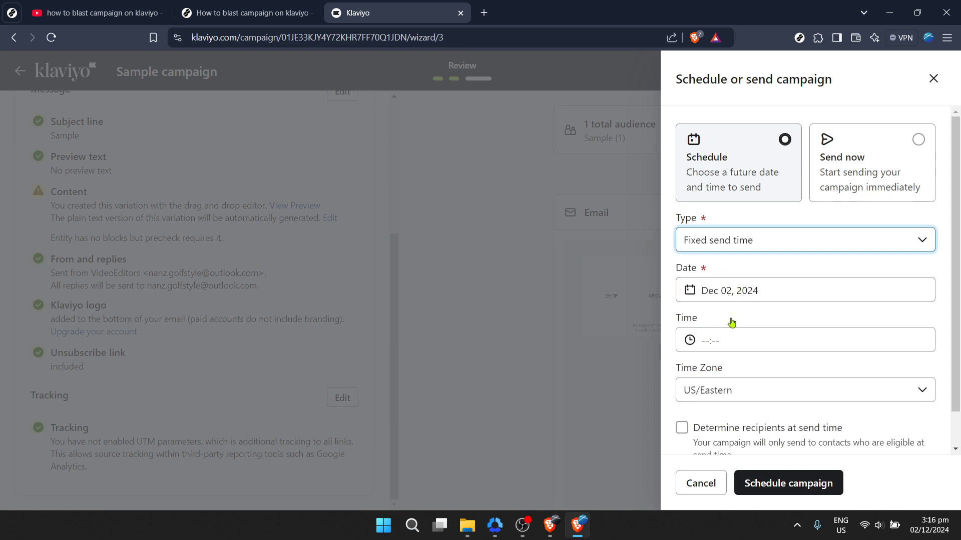
left_click(718, 346)
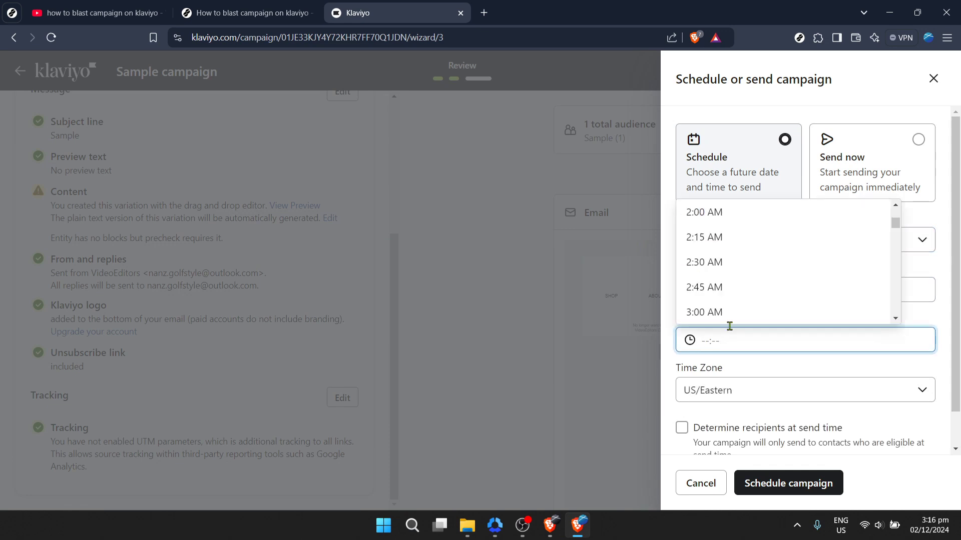
left_click(716, 262)
scroll(804, 281, "down", 1)
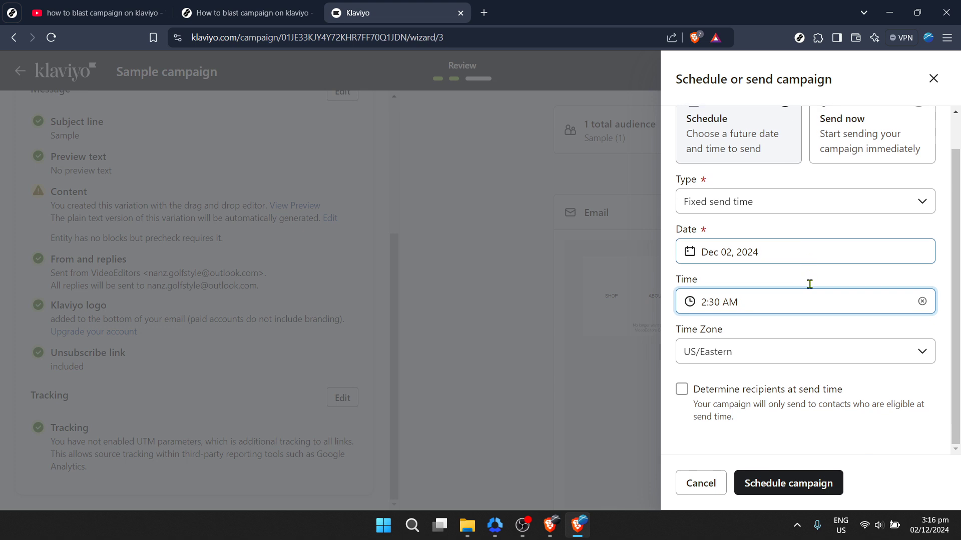
left_click(691, 391)
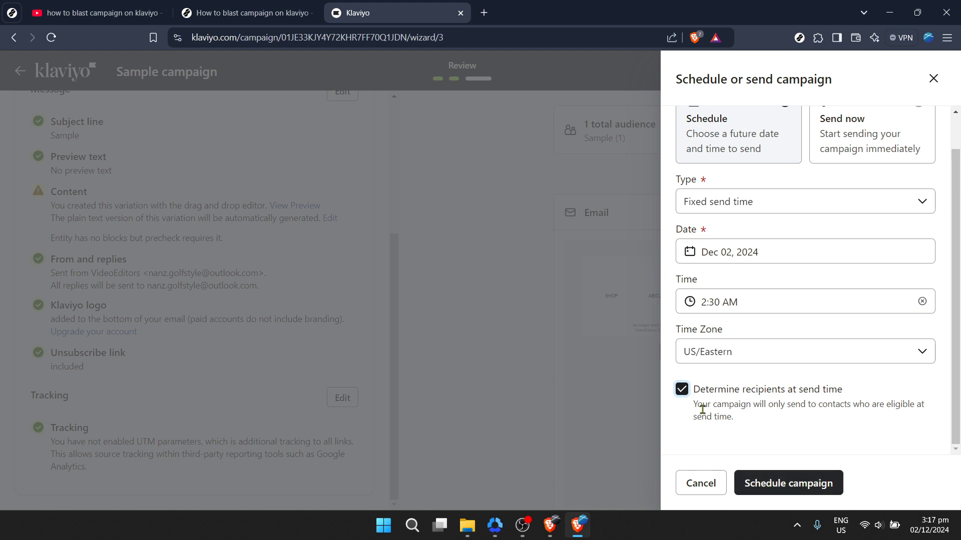
left_click(682, 389)
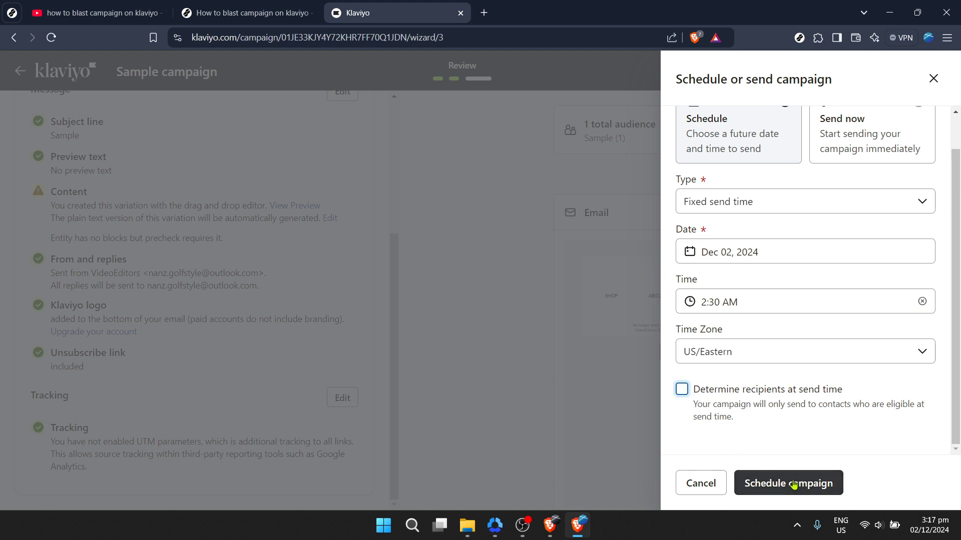